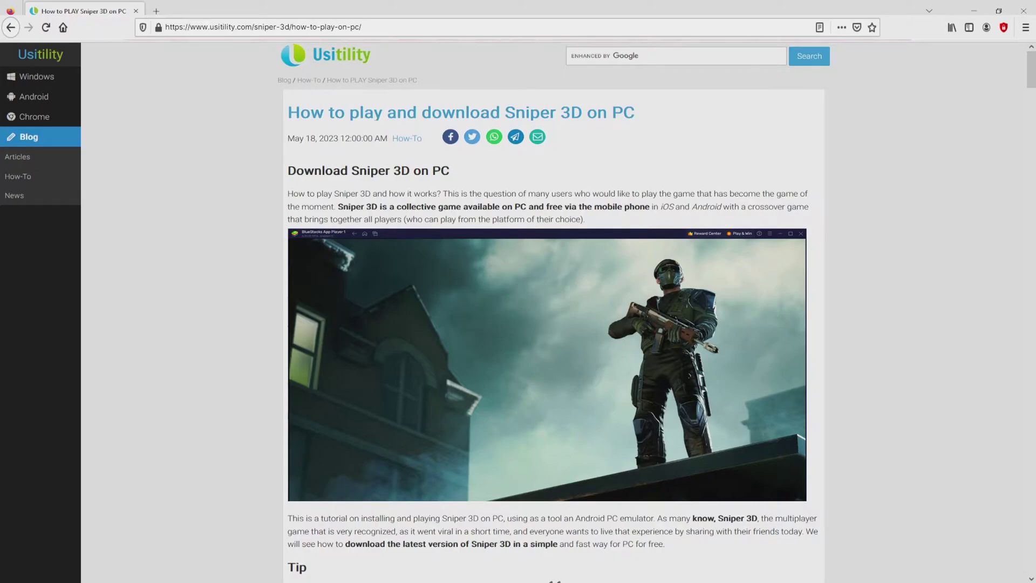
Scroll down the Usitility how-to article toward its Download Game on PC link.
{"action": "scroll", "coordinate": [552, 311], "scroll_direction": "down", "scroll_amount": 4}
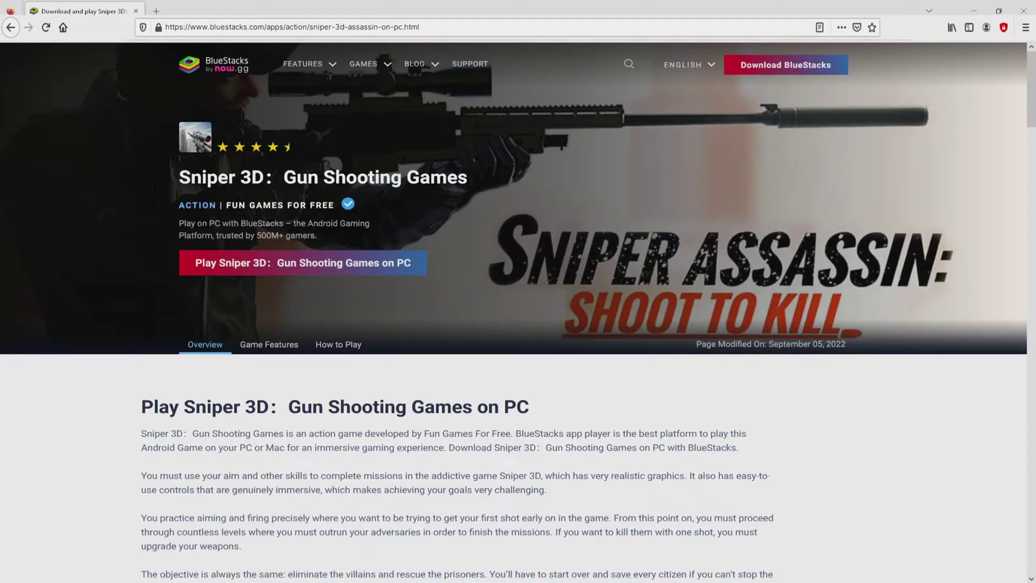
{"action": "scroll", "coordinate": [518, 324], "scroll_direction": "down", "scroll_amount": 15}
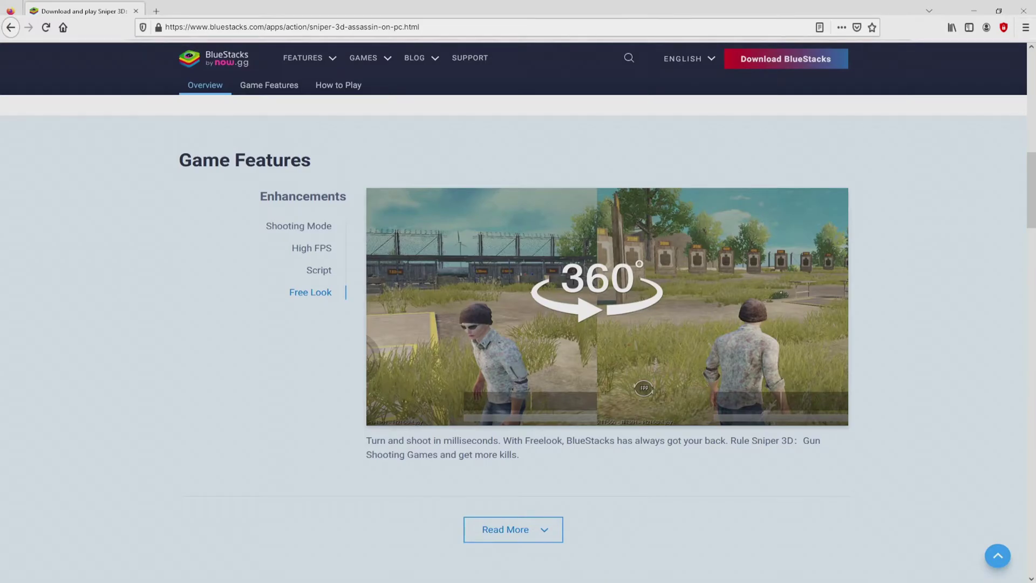
{"action": "key", "text": "Home"}
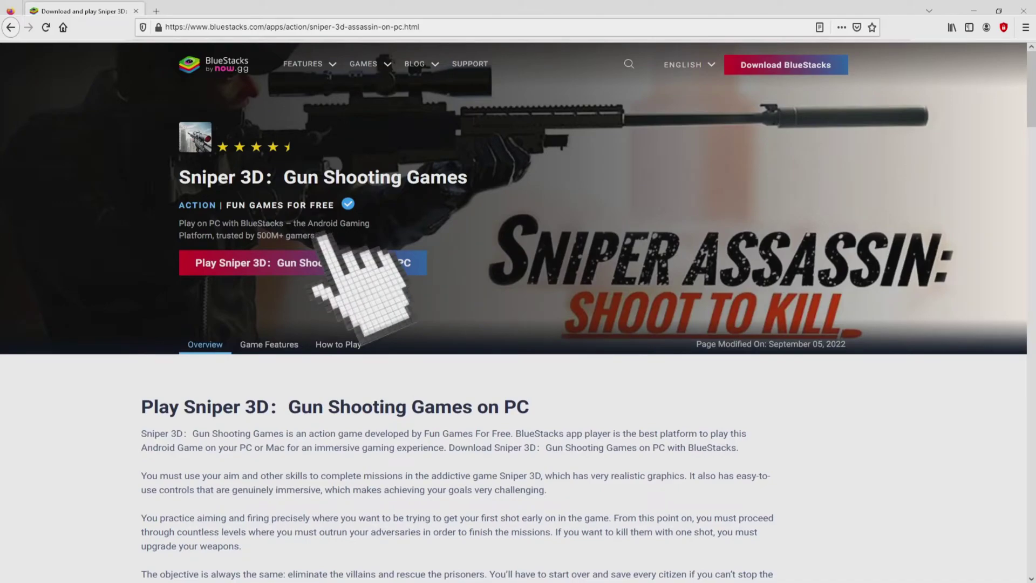
Download BlueStacksInstaller.exe via the red 'Play Sniper 3D: Gun Shooting Games on PC' button.
{"action": "left_click", "coordinate": [323, 237]}
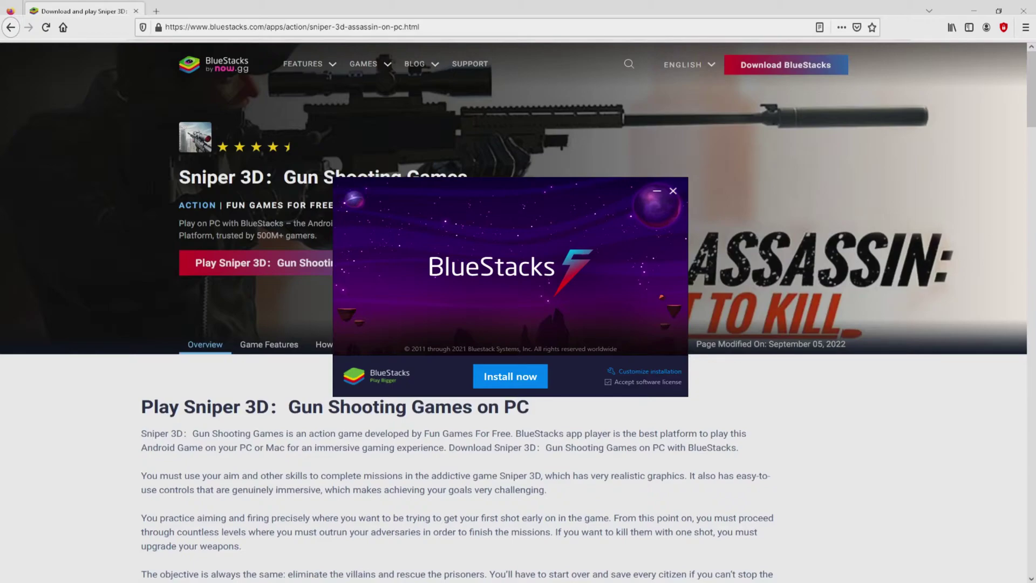
Minimize Firefox and show the installer's data path C:\ProgramData\BlueStacks_nxt and its 6120 MB requirement.
{"action": "key", "text": "super+Down"}
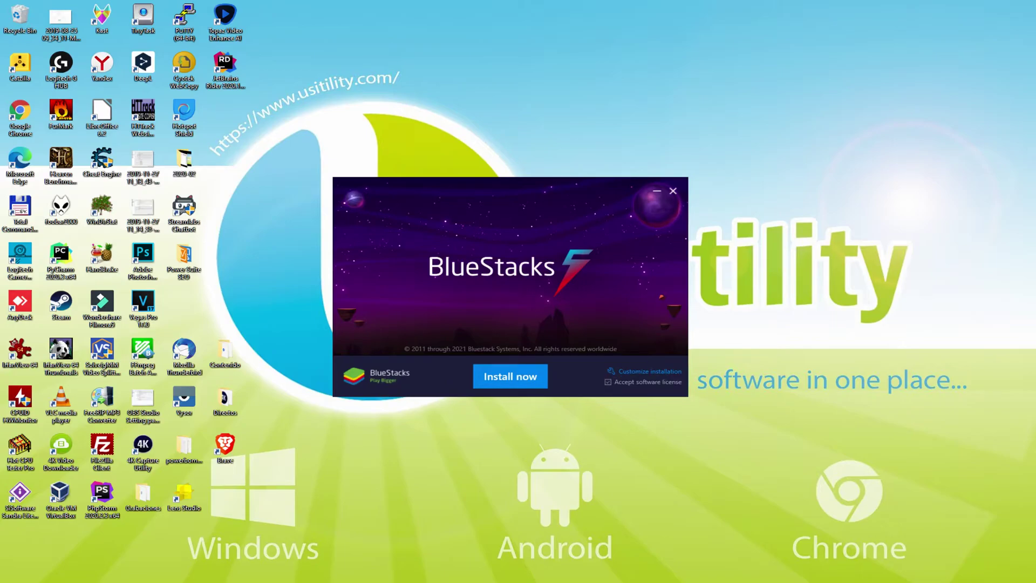
{"action": "left_click", "coordinate": [625, 371]}
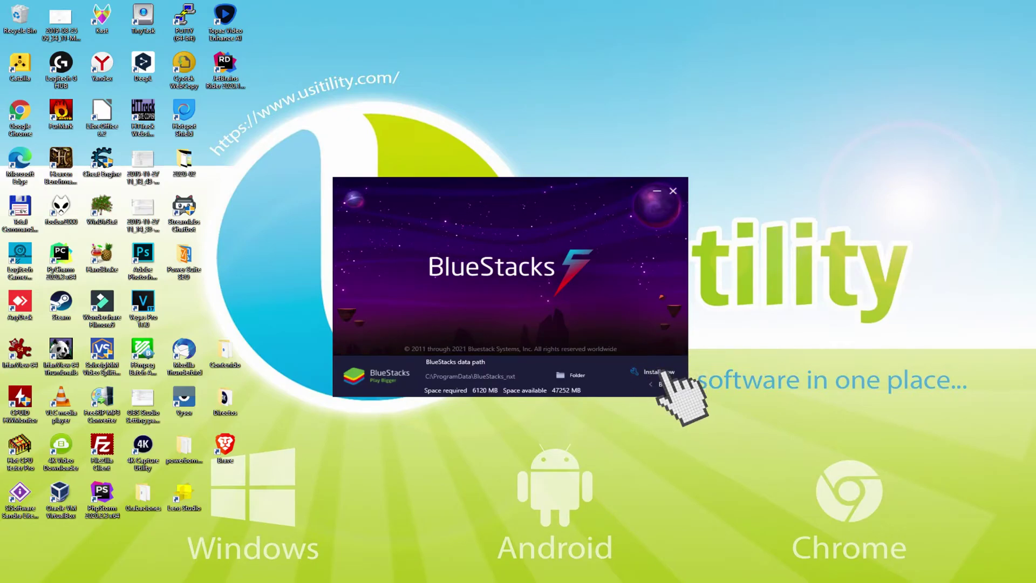
Go back from the data-path screen and start installing BlueStacks with Install now.
{"action": "left_click", "coordinate": [657, 383]}
{"action": "left_click", "coordinate": [510, 376]}
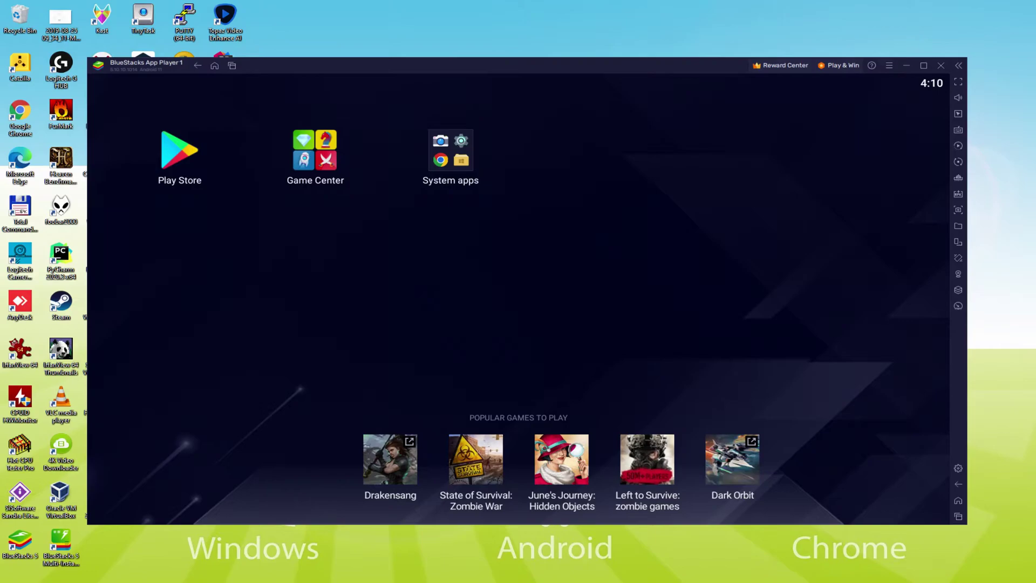
Open the Play Store from the BlueStacks home screen and begin Google sign-in.
{"action": "left_click", "coordinate": [179, 154]}
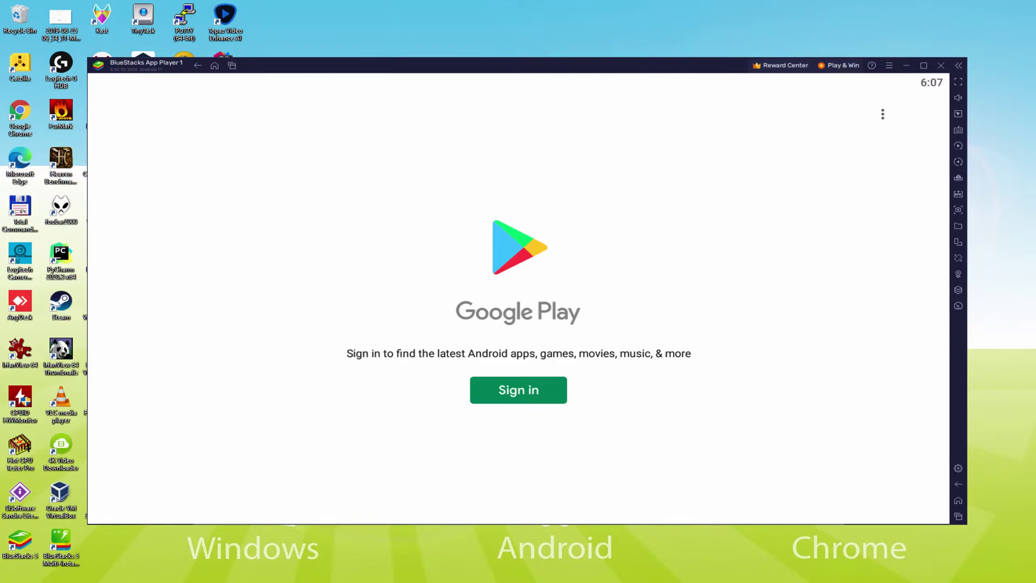
{"action": "left_click", "coordinate": [519, 384]}
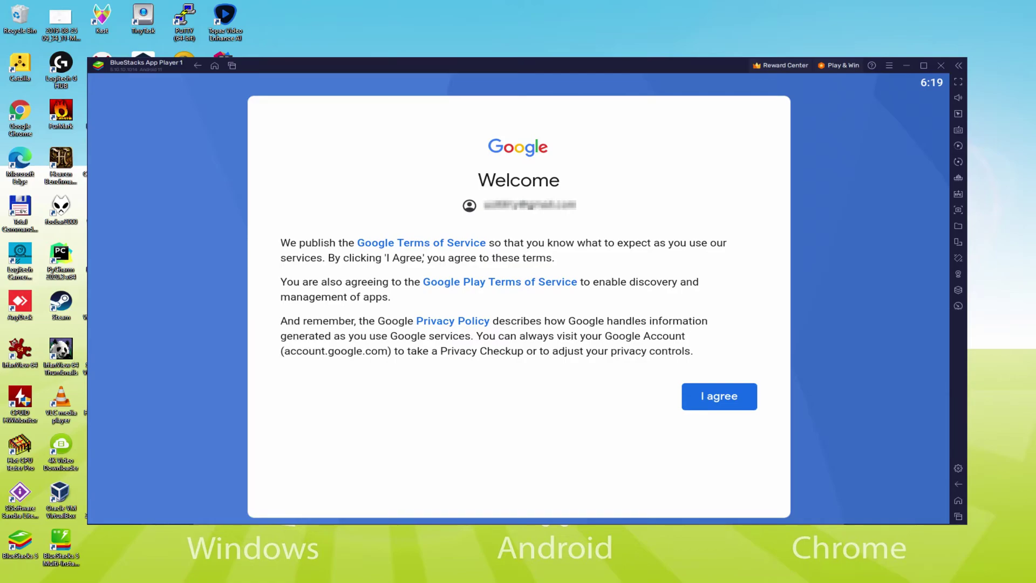
Agree to Google's terms and switch off Back up to Google Drive.
{"action": "left_click", "coordinate": [718, 402]}
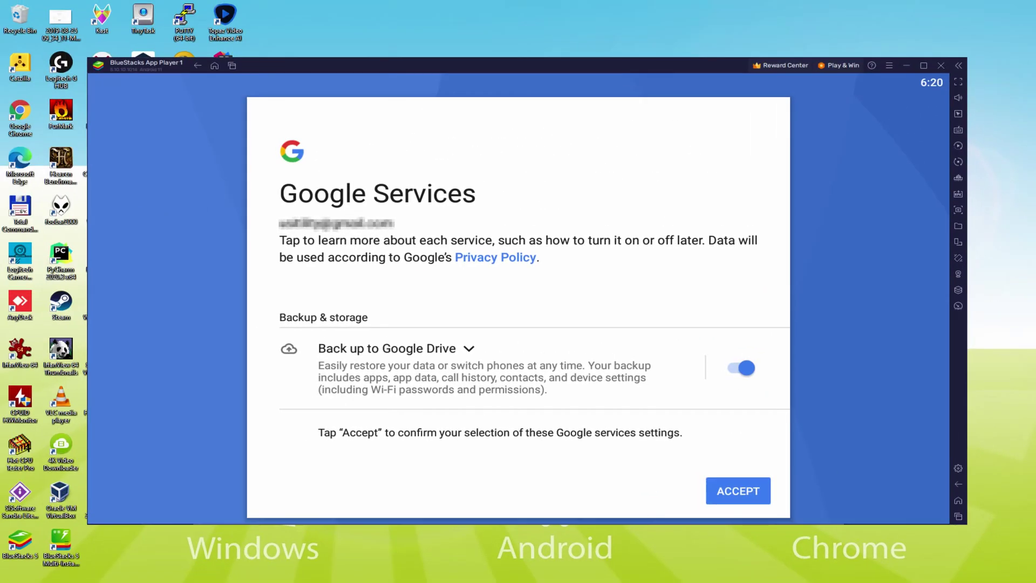
{"action": "left_click", "coordinate": [739, 367]}
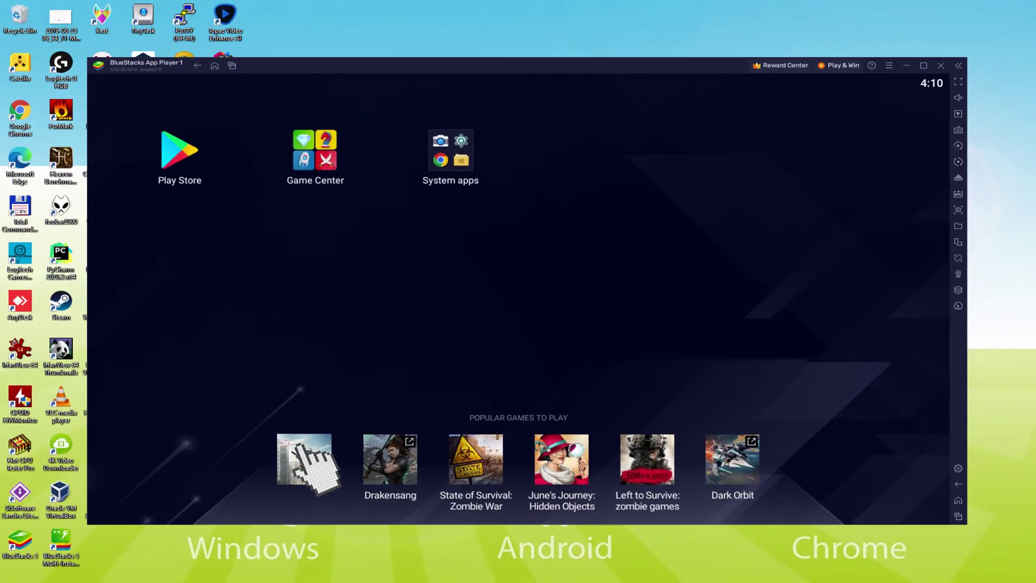
Open the Sniper 3D tile under Popular Games to Play and install it from Google Play.
{"action": "left_click", "coordinate": [302, 448]}
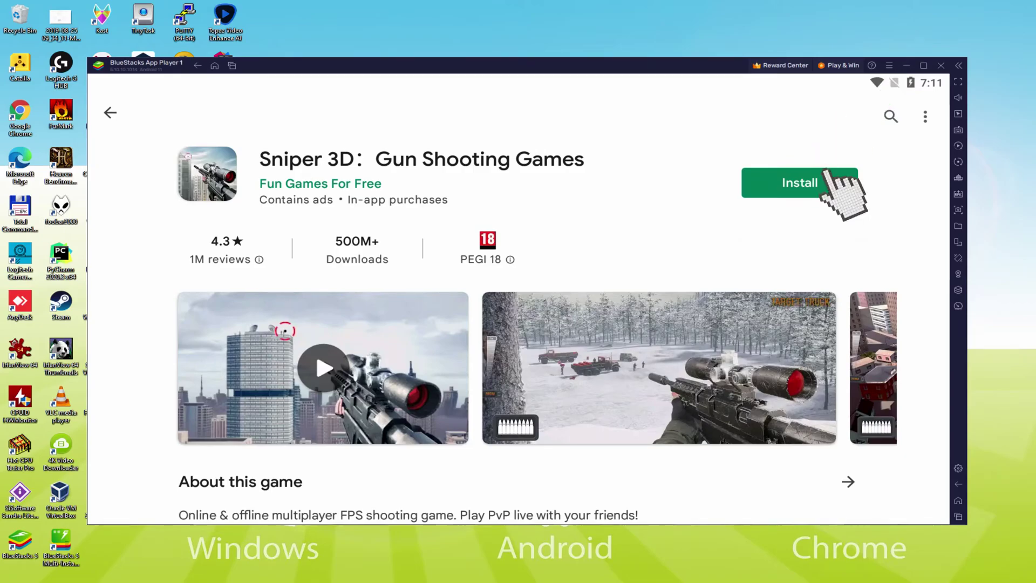
{"action": "left_click", "coordinate": [825, 176]}
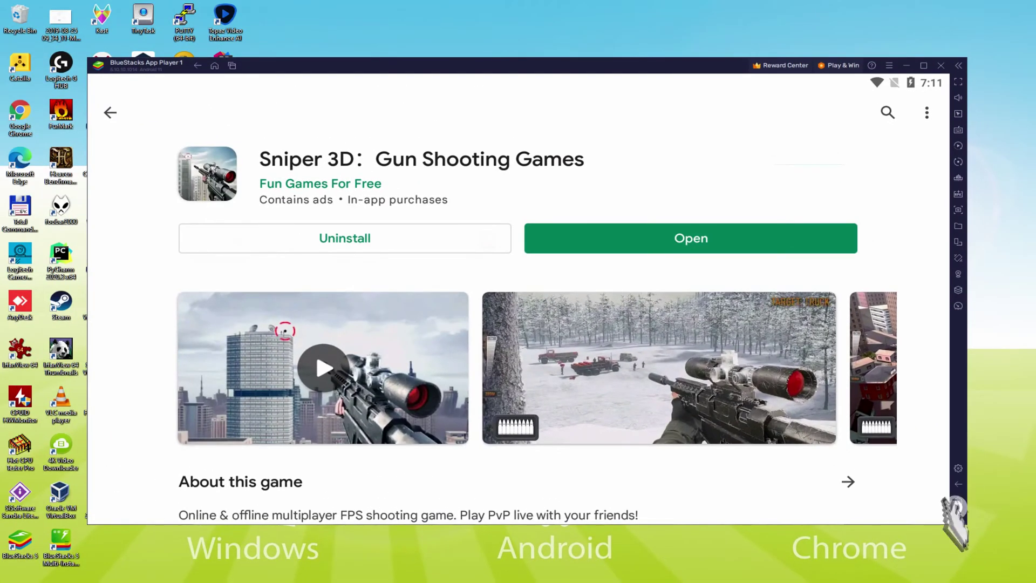
Return to the Android home screen and shoot the red-shirt target in Sniper 3D's first mission.
{"action": "left_click", "coordinate": [958, 500]}
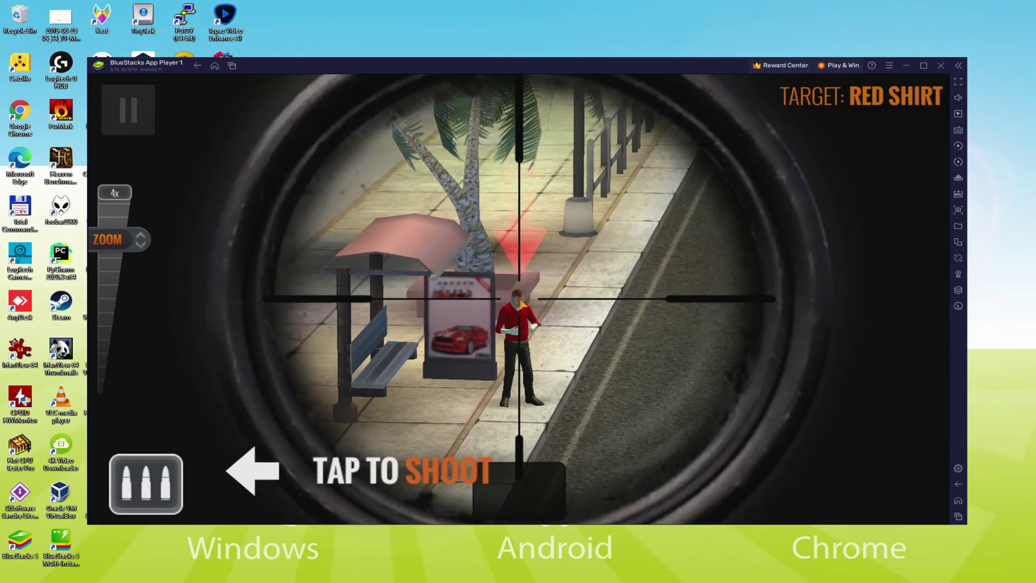
{"action": "left_click", "coordinate": [518, 291]}
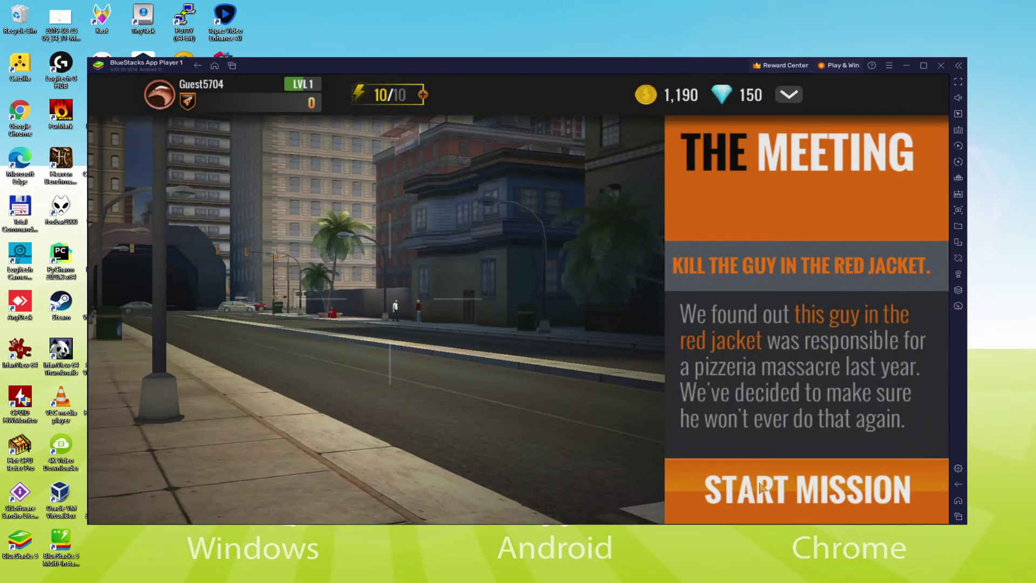
Start the Red Jacket mission and zoom the sniper scope up to 4x.
{"action": "left_click", "coordinate": [750, 476]}
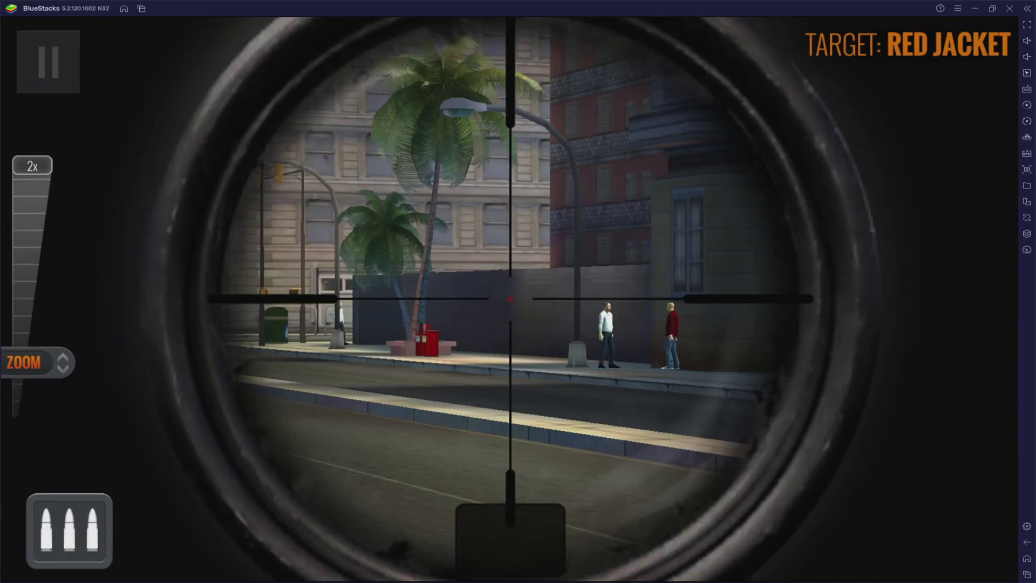
{"action": "scroll", "coordinate": [510, 298], "scroll_direction": "up", "scroll_amount": 3}
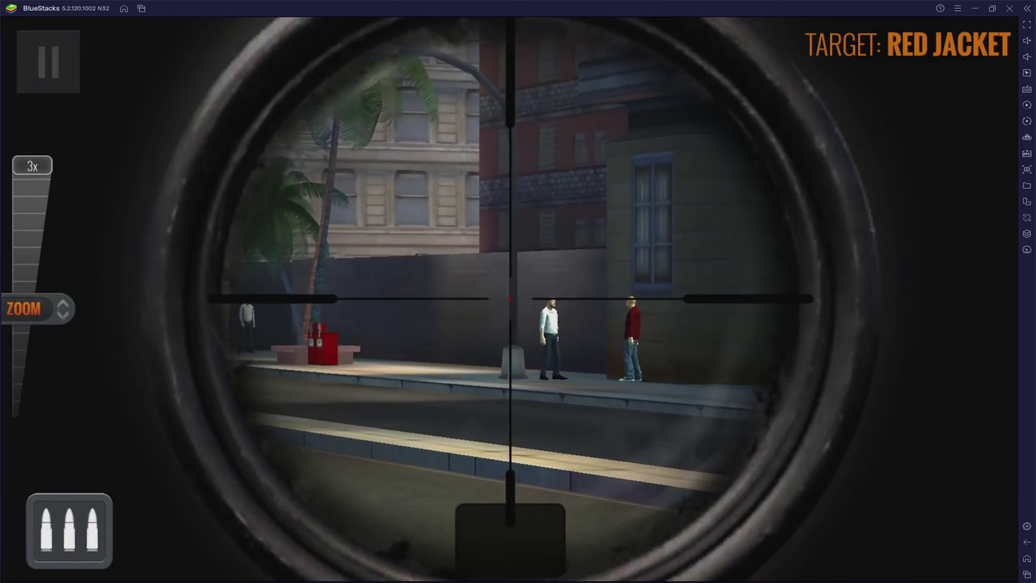
{"action": "scroll", "coordinate": [510, 299], "scroll_direction": "up", "scroll_amount": 1}
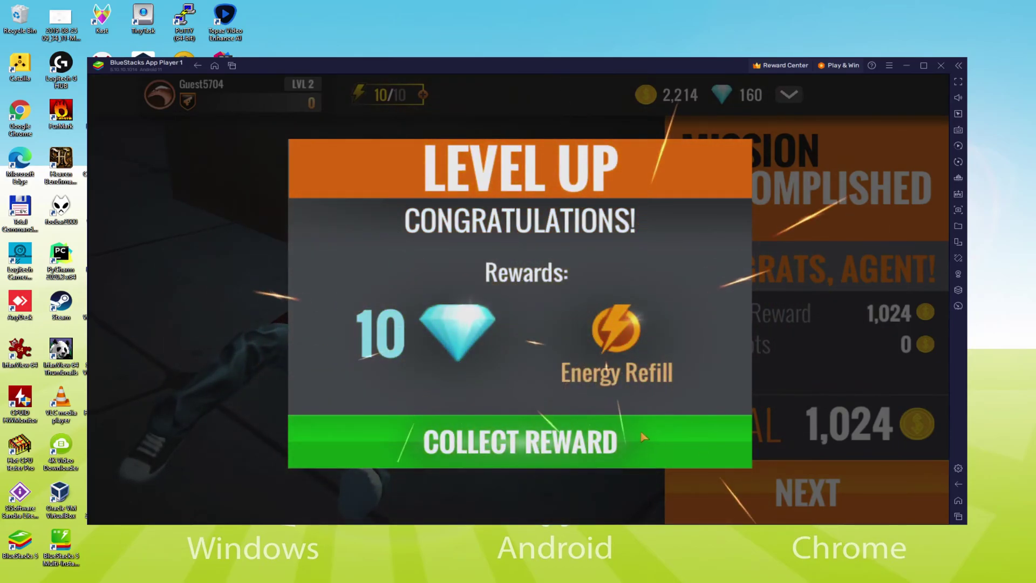
Dismiss the Level Up dialog, continue past the results, and start the Catch the Thief mission.
{"action": "left_click", "coordinate": [637, 428]}
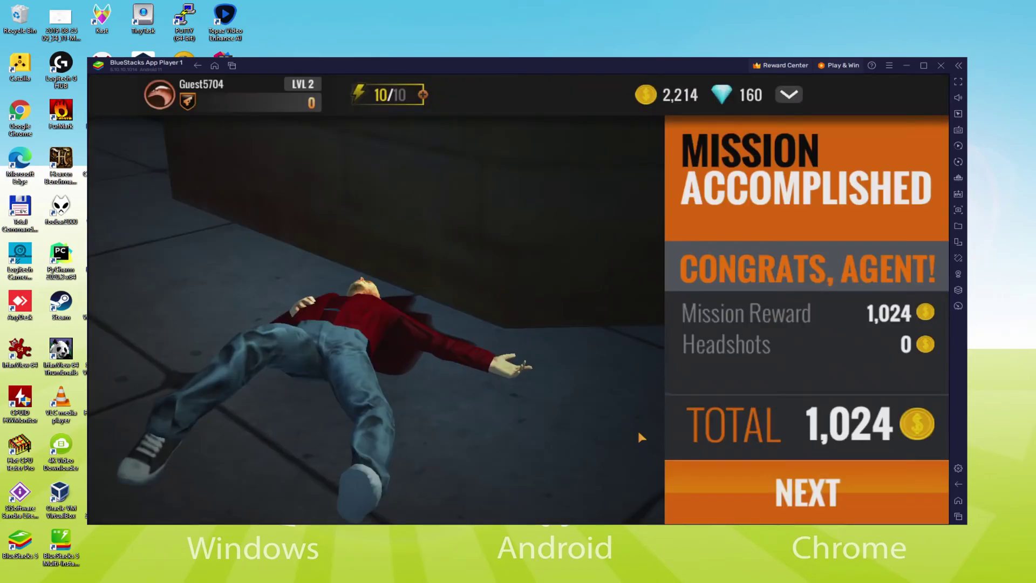
{"action": "left_click", "coordinate": [784, 504]}
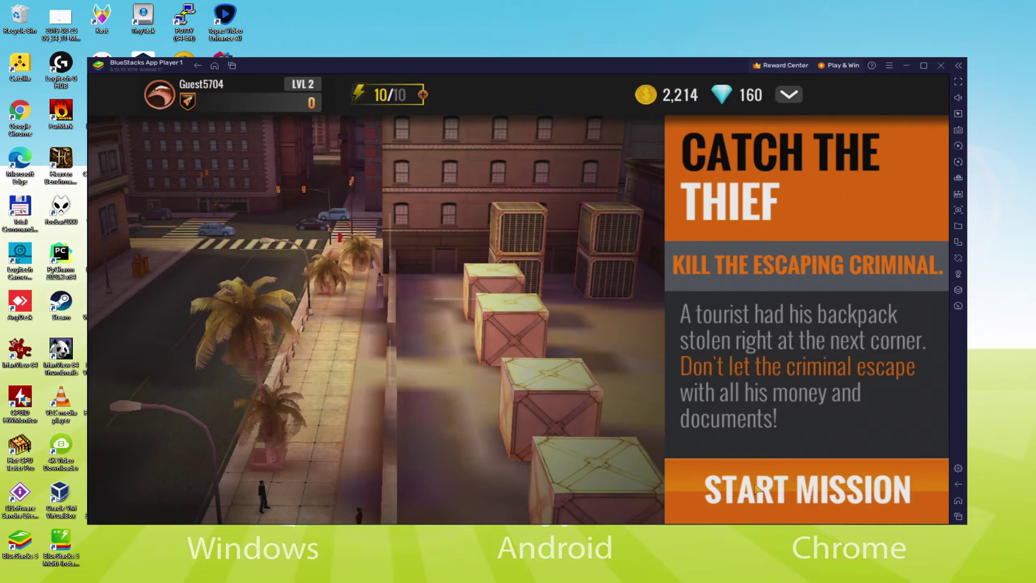
{"action": "left_click", "coordinate": [756, 489]}
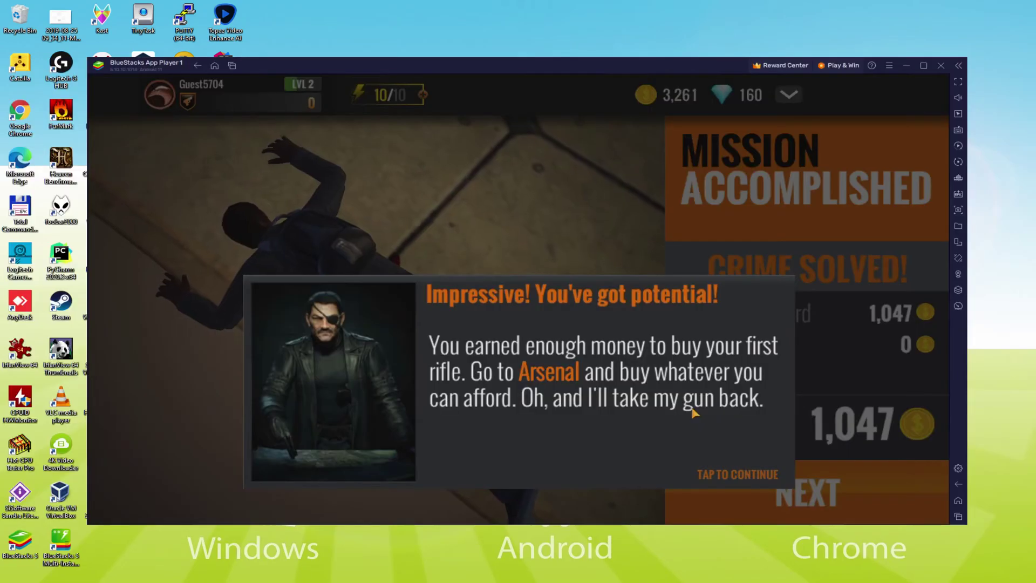
Dismiss the message about buying a first rifle after the Crime Solved results.
{"action": "left_click", "coordinate": [717, 485]}
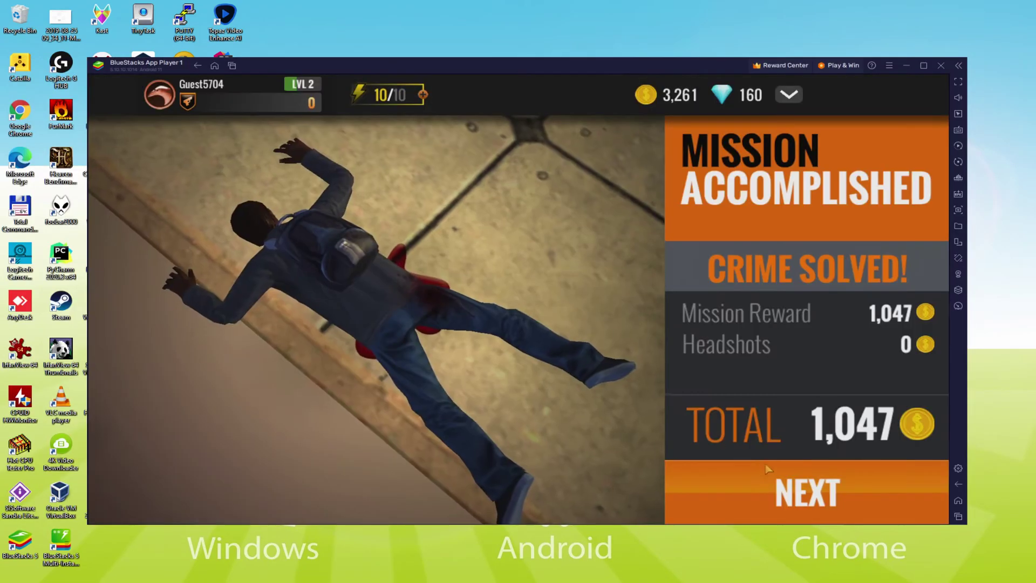
Continue past the Crime Solved results and close the Gold Cache and Happy Hour offers.
{"action": "left_click", "coordinate": [776, 478]}
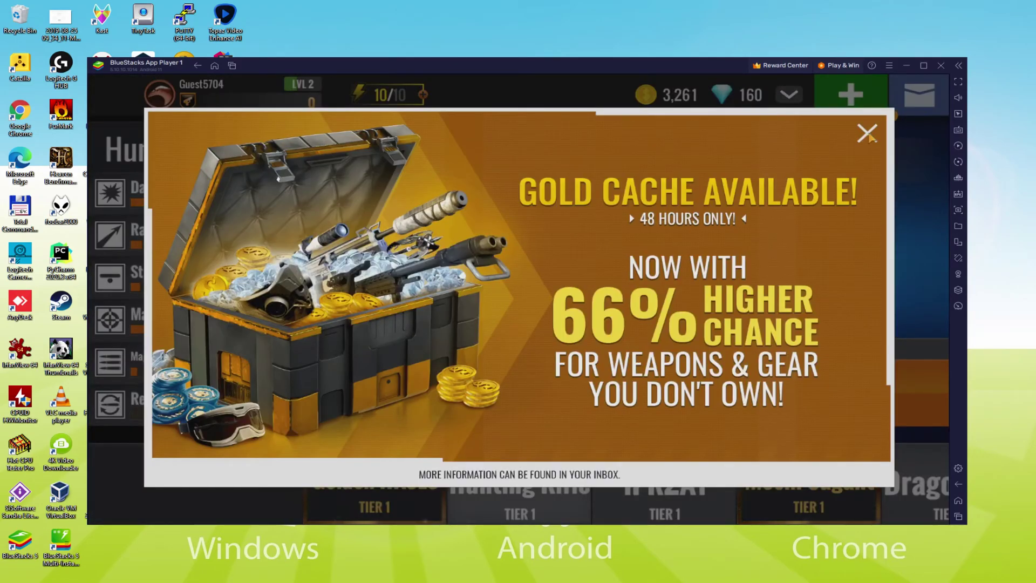
{"action": "left_click", "coordinate": [868, 134]}
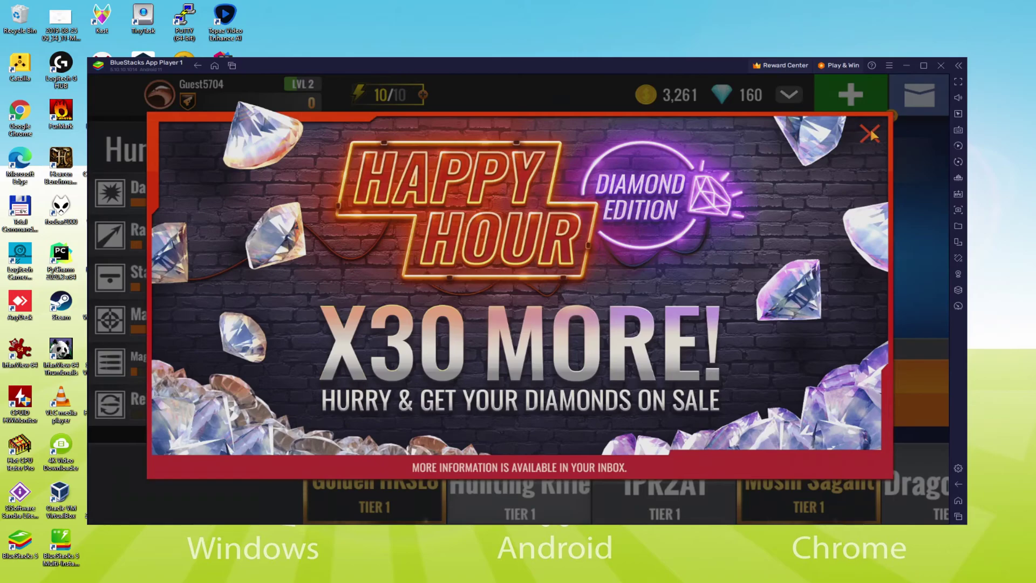
{"action": "left_click", "coordinate": [869, 134]}
Purchase the 1,000-coin Hunting Rifle, confirm the purchase, and equip it.
{"action": "left_click", "coordinate": [838, 394]}
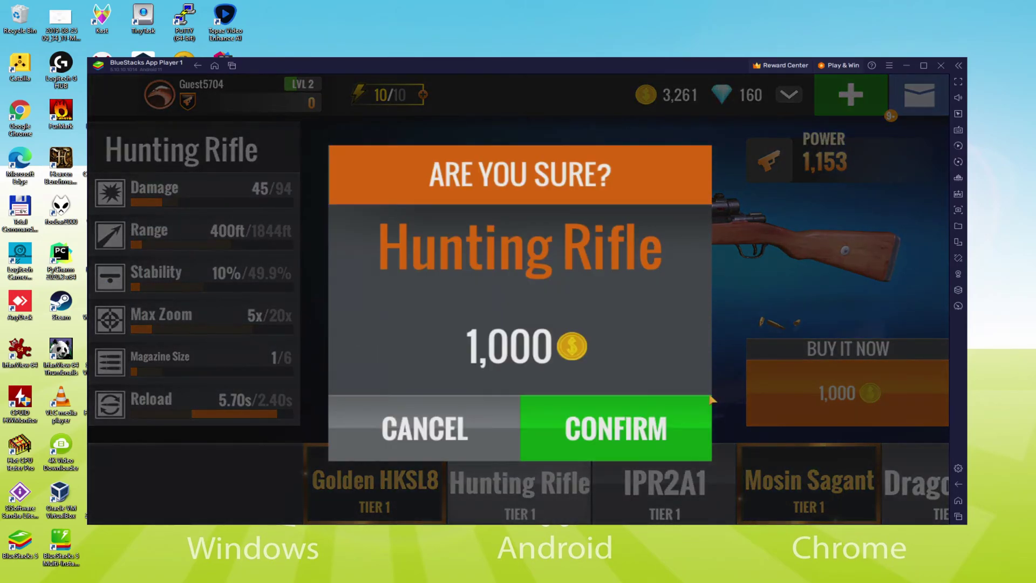
{"action": "left_click", "coordinate": [626, 435]}
{"action": "left_click", "coordinate": [224, 386]}
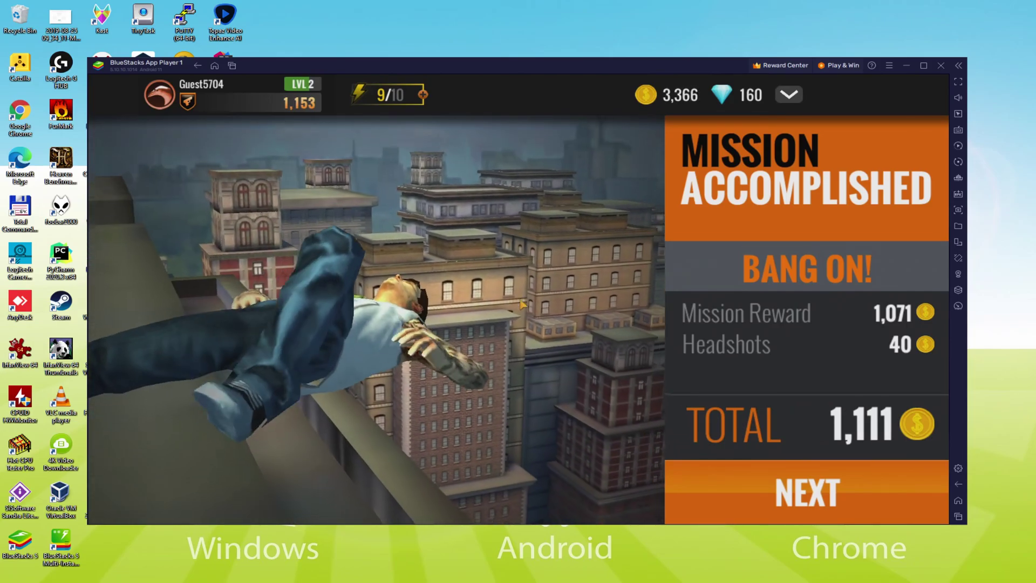
Skip the Bang On results, Happy Hour offer and Wanted Missions tutorial, then launch Kill the Thug.
{"action": "left_click", "coordinate": [787, 464]}
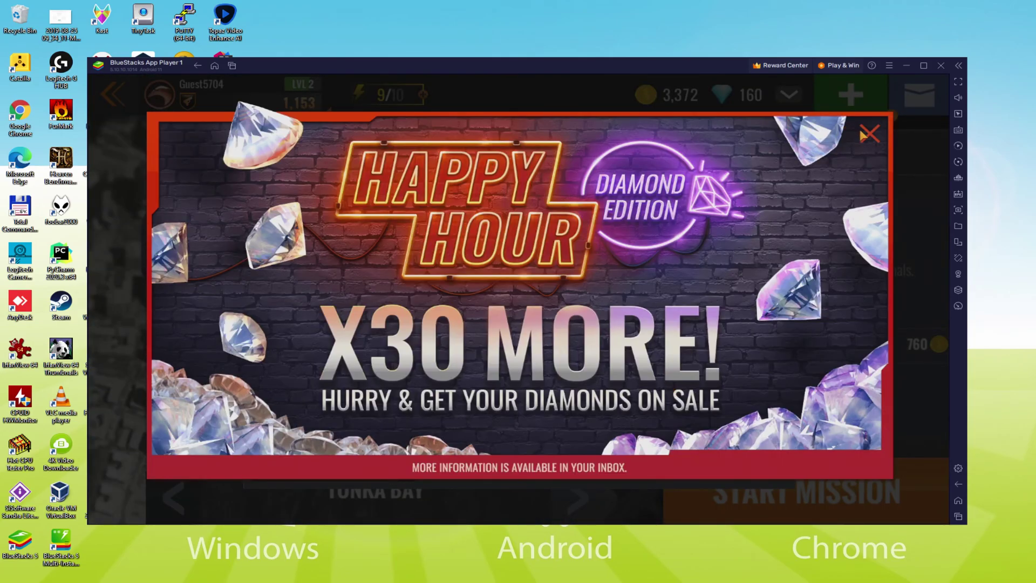
{"action": "left_click", "coordinate": [868, 135]}
{"action": "left_click", "coordinate": [654, 353]}
{"action": "left_click", "coordinate": [767, 488]}
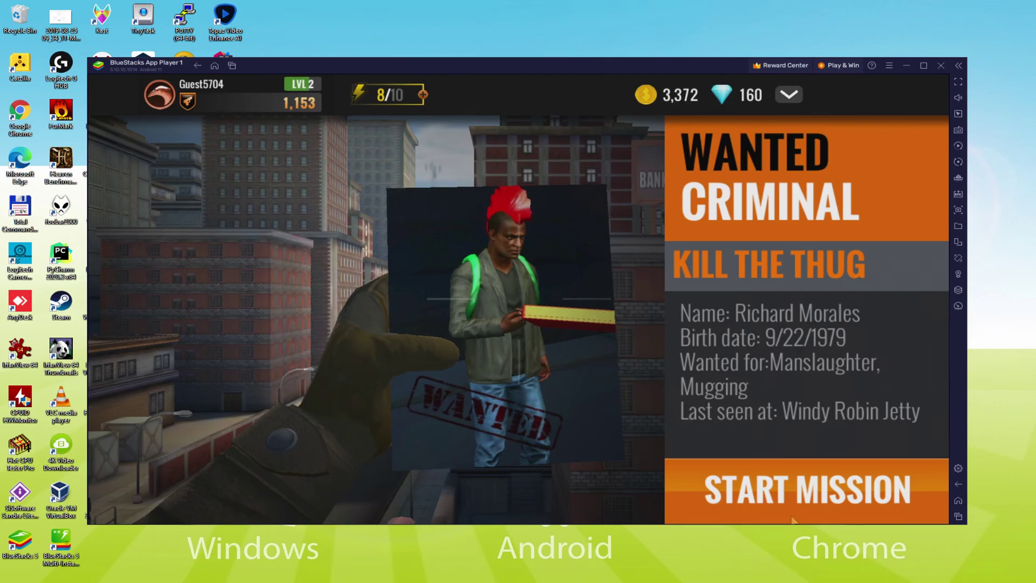
{"action": "left_click", "coordinate": [793, 506]}
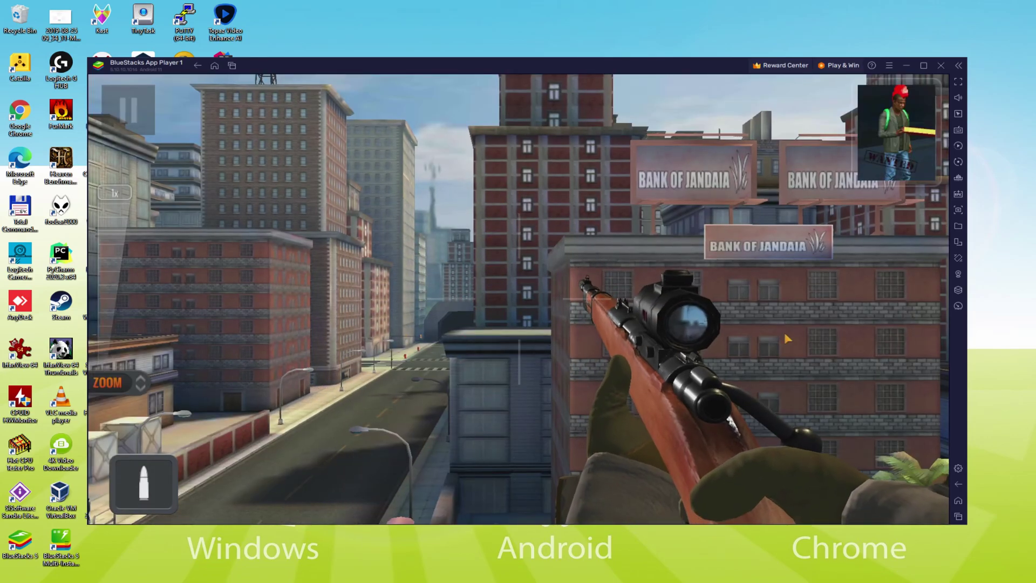